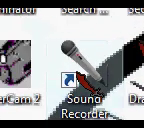
- Launch Sound Recorder and bring up its Start Recording option from the taskbar
double_click(80, 70)
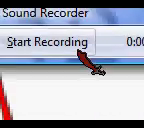
right_click(92, 65)
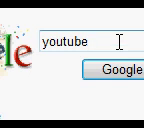
- Search Google for 'youtube' and go to the YouTube site from the results
left_click(90, 55)
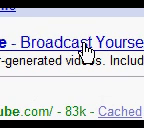
left_click(88, 50)
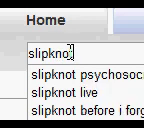
type("t")
- Choose the top 'slipknot' suggestion in the YouTube search box
left_click(88, 73)
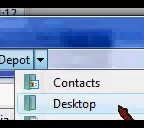
- Choose the Desktop as the save location for the slipknot recording
left_click(119, 105)
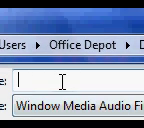
type("slipkno")
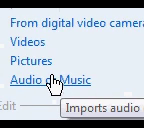
- Import the slipknot audio file through Movie Maker's Audio or Music task
left_click(88, 76)
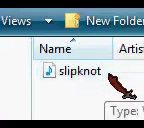
double_click(105, 76)
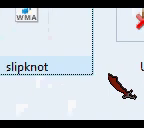